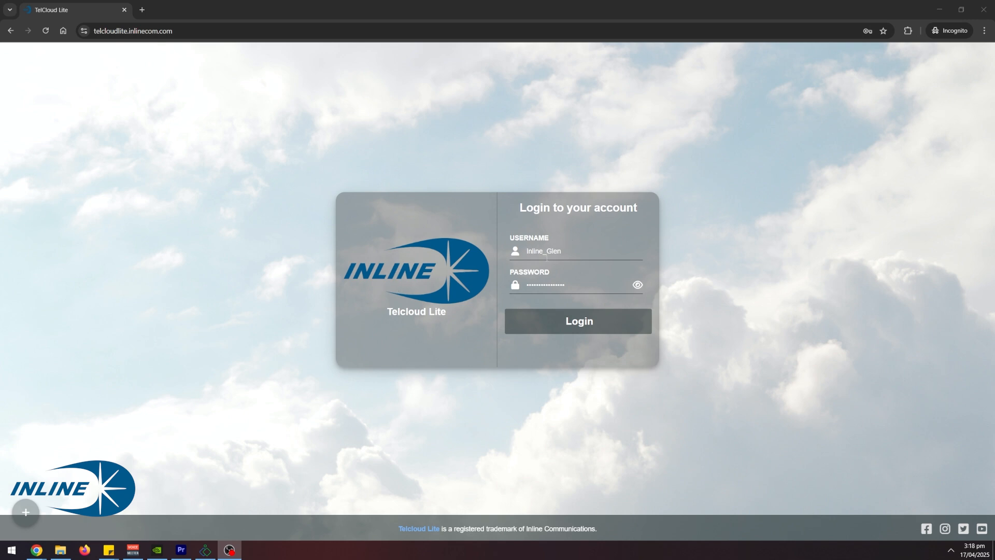
- Log in to the account and open the portal's Configure menu
left_click(586, 325)
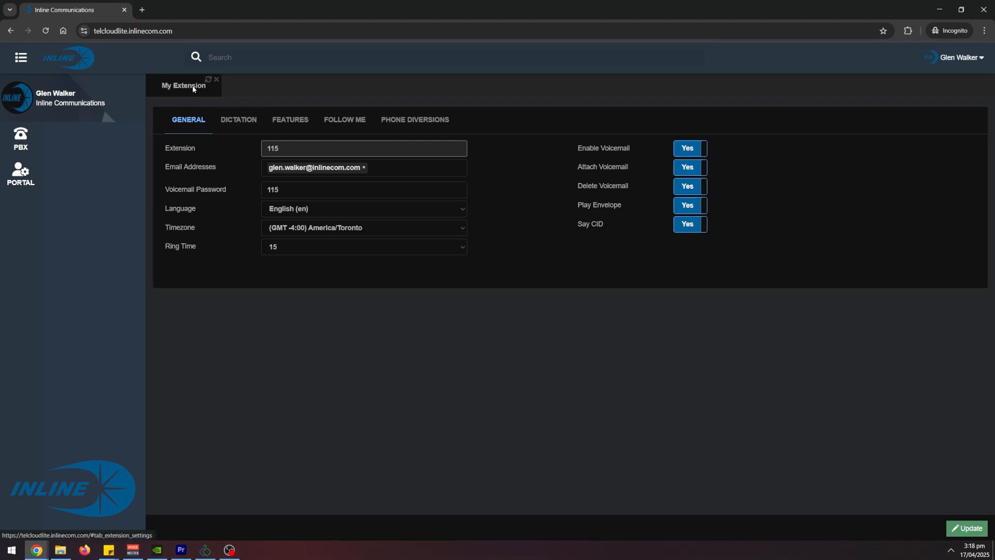
left_click(25, 145)
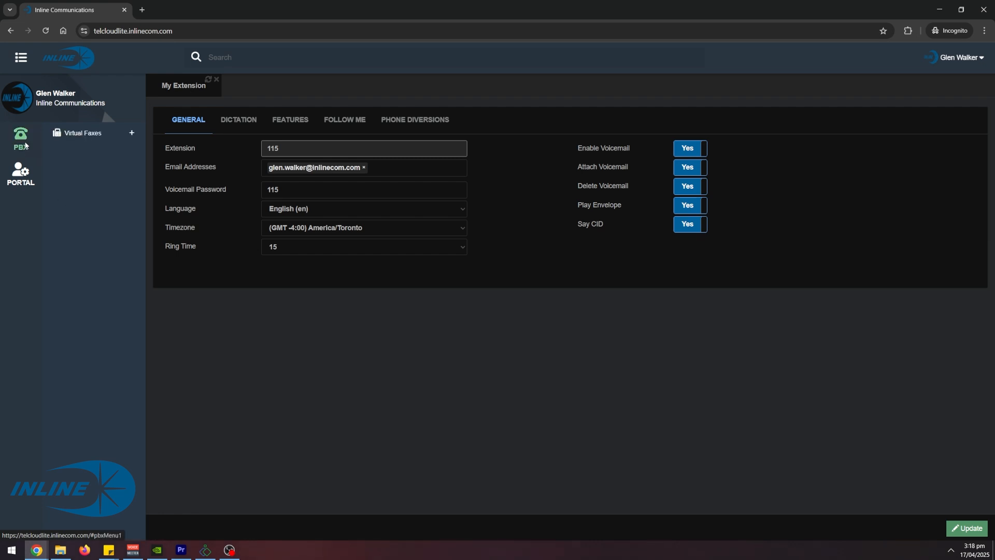
left_click(22, 181)
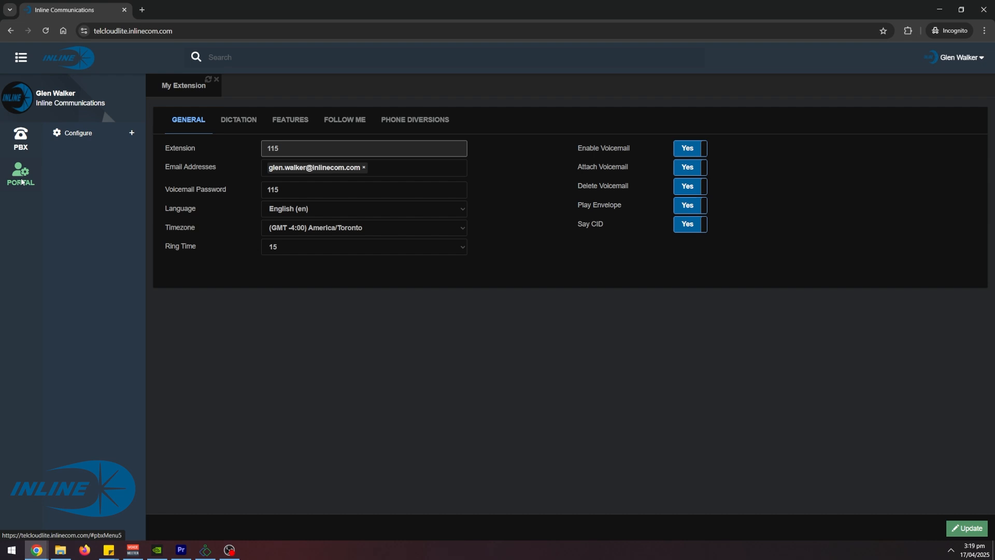
left_click(93, 134)
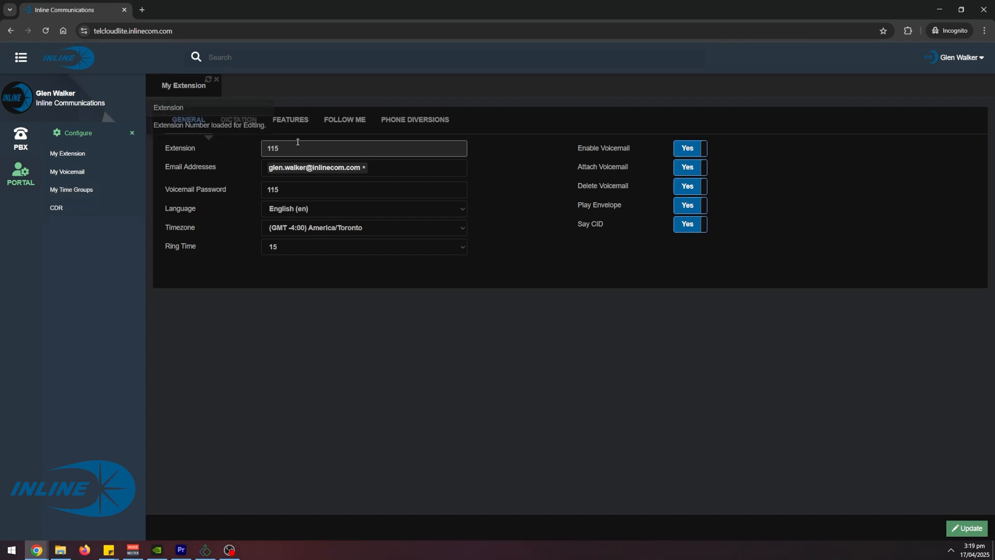
- Examine the extension's general settings and the descriptions of each voicemail option
left_click_drag(293, 146, 259, 162)
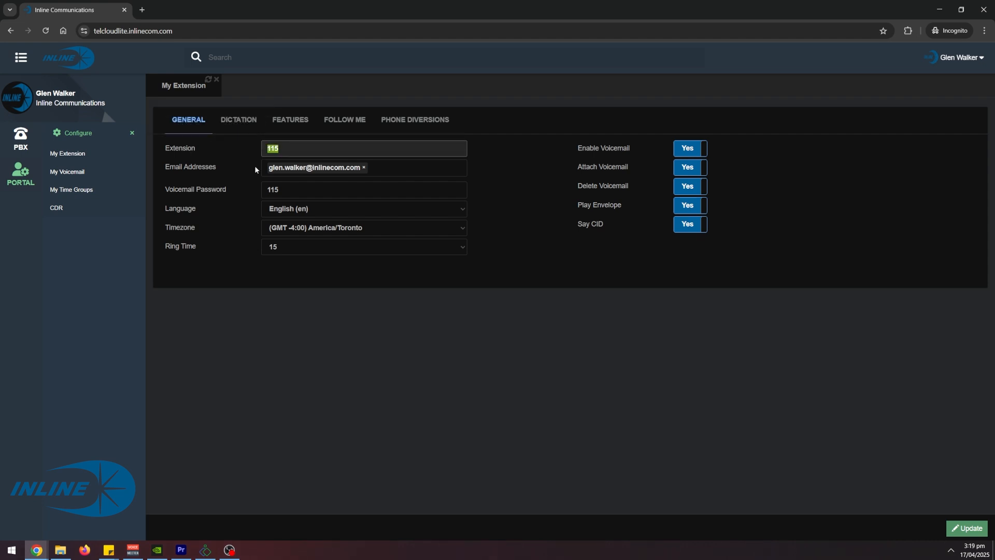
left_click(191, 167)
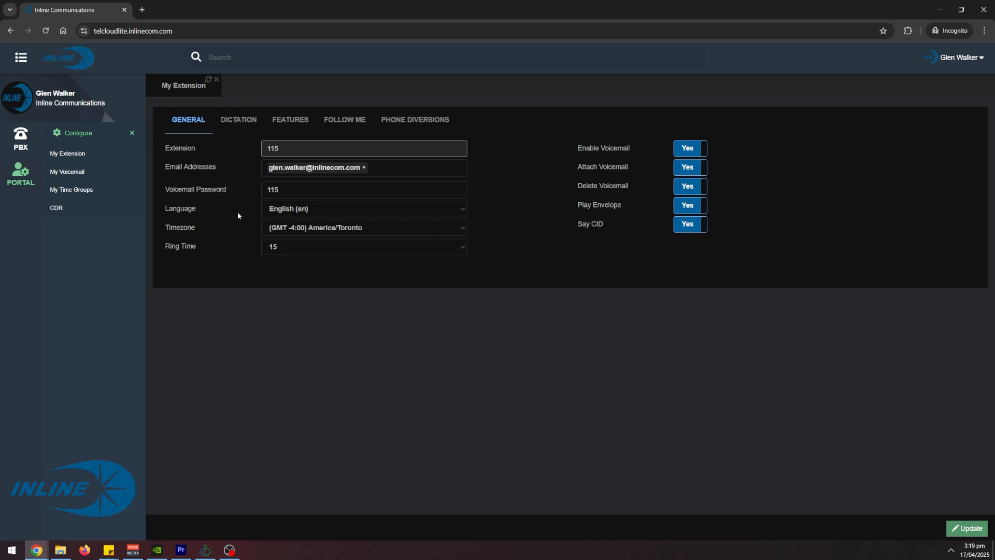
mouse_move(231, 254)
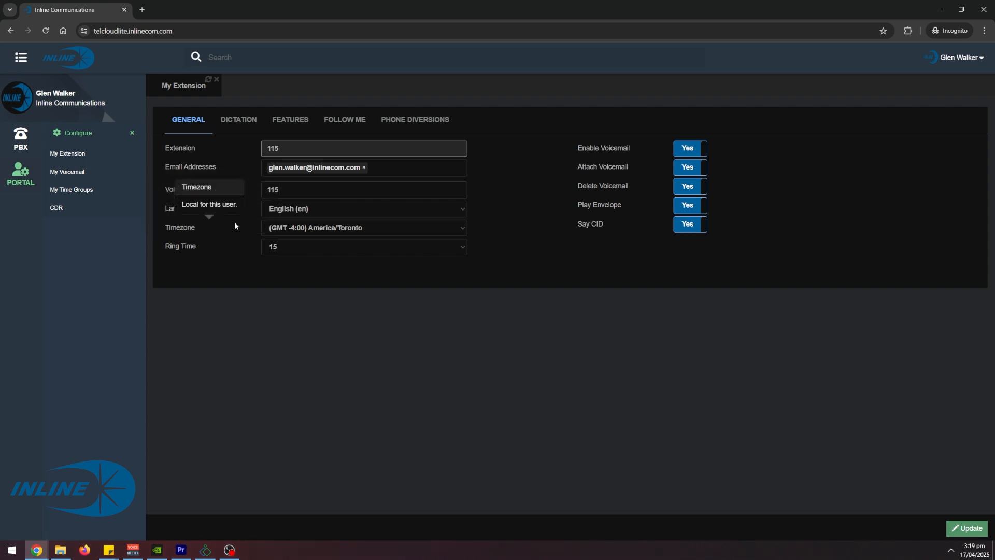
mouse_move(208, 236)
mouse_move(622, 149)
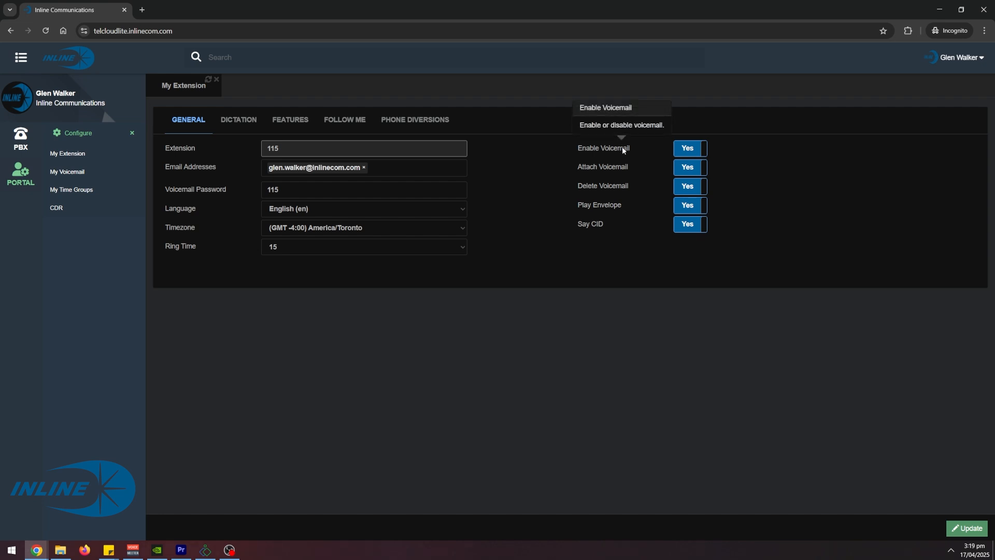
mouse_move(635, 171)
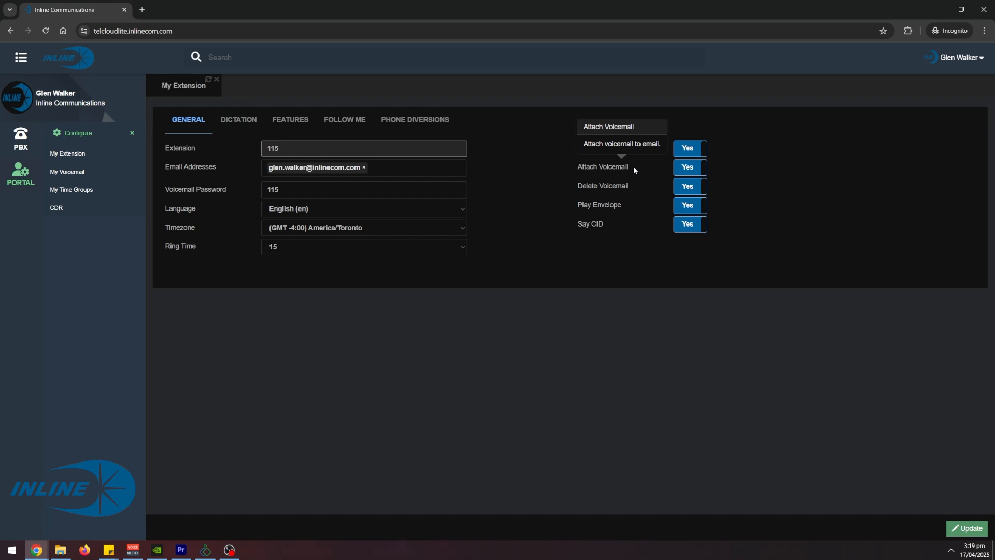
mouse_move(628, 188)
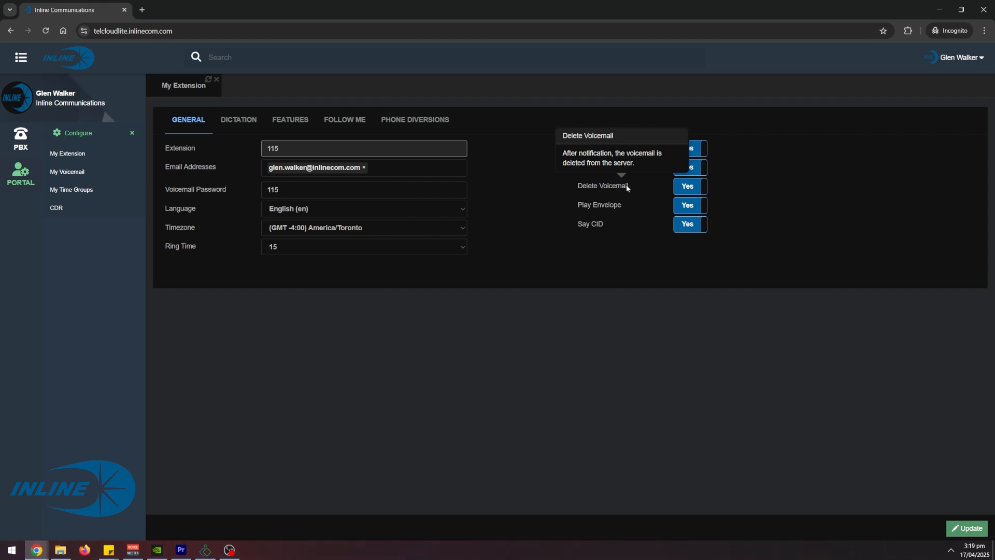
mouse_move(621, 209)
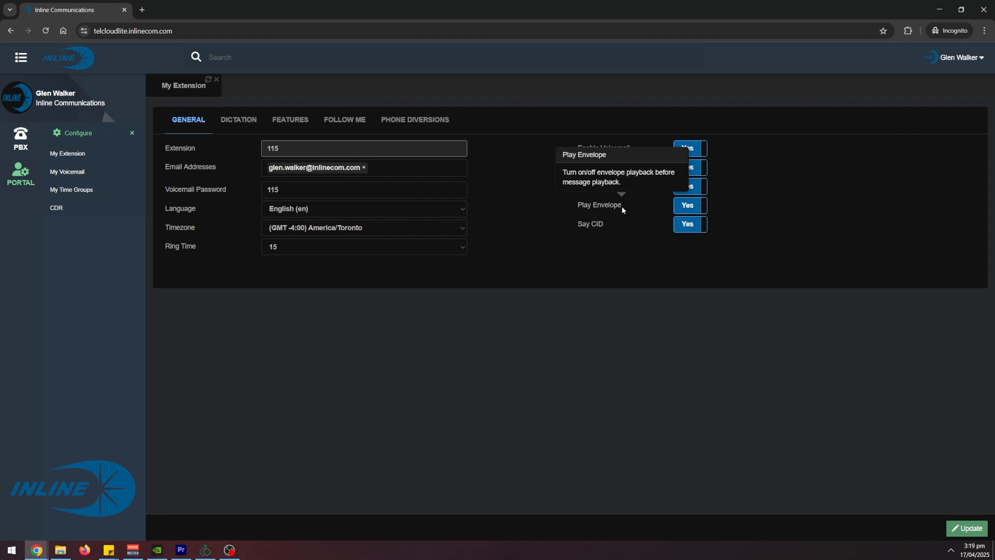
mouse_move(601, 222)
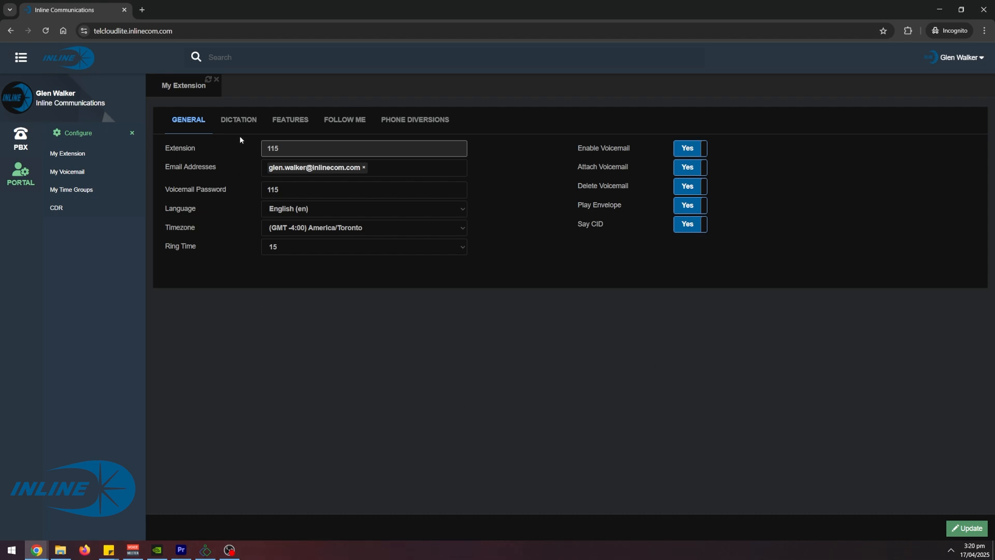
- Browse the Dictation tab, return to the general settings and apply the update
left_click(241, 121)
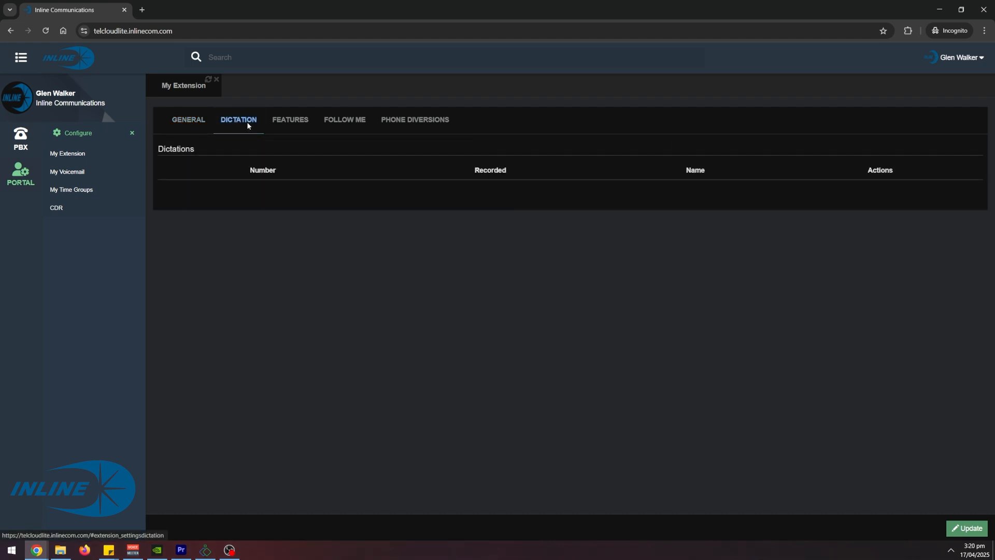
left_click(189, 120)
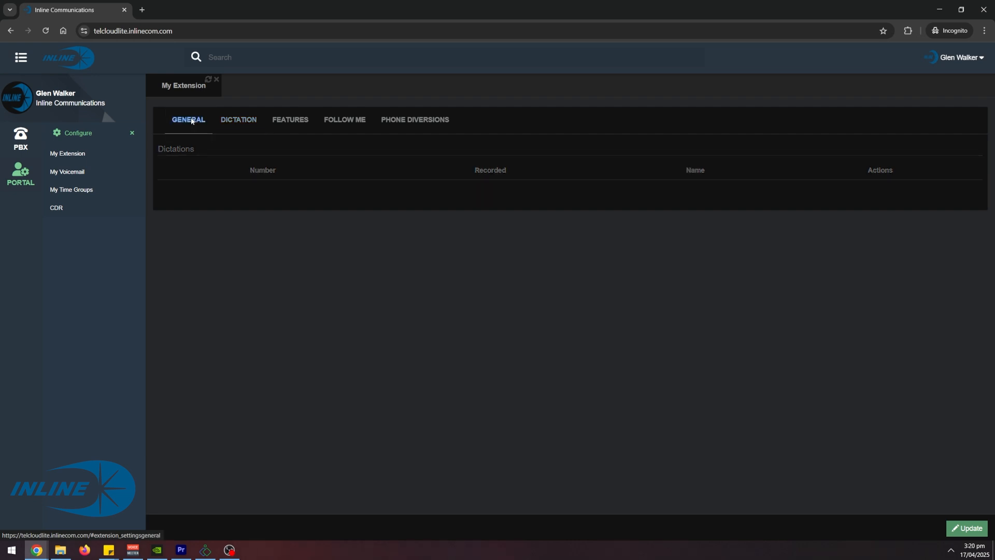
left_click(975, 534)
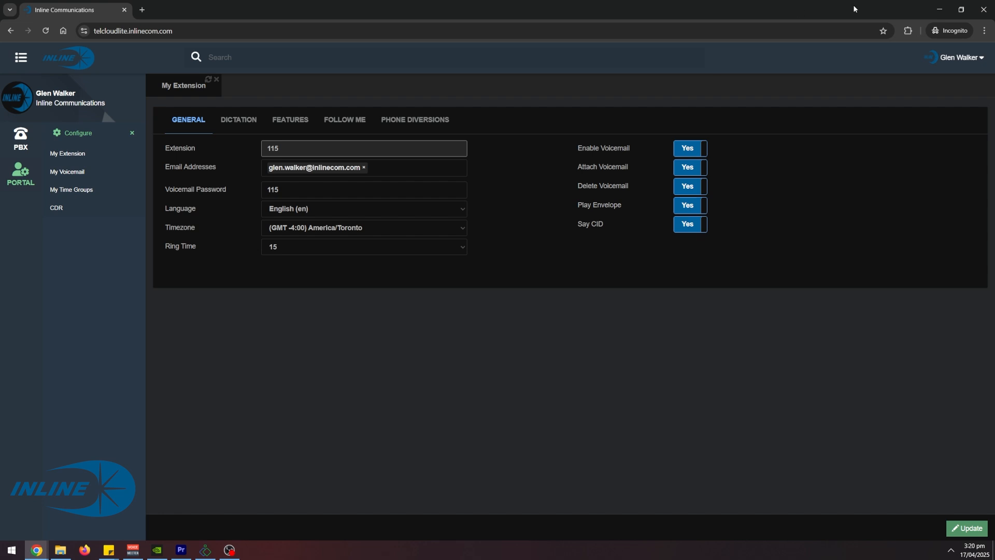
- Review the list of feature codes on the Features tab
left_click(291, 126)
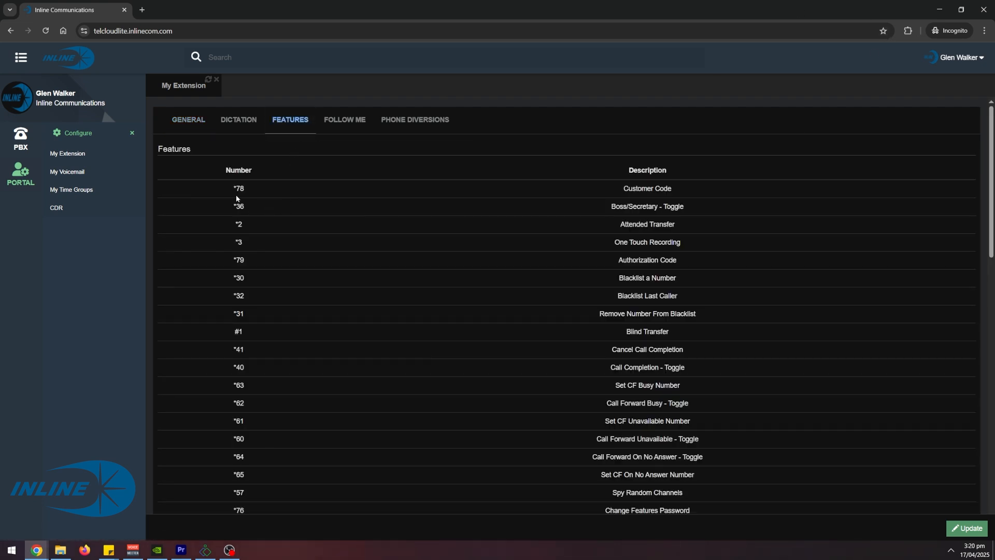
left_click_drag(229, 188, 257, 331)
left_click(266, 339)
scroll(263, 367, "down", 3)
scroll(264, 364, "down", 1)
scroll(264, 365, "down", 1)
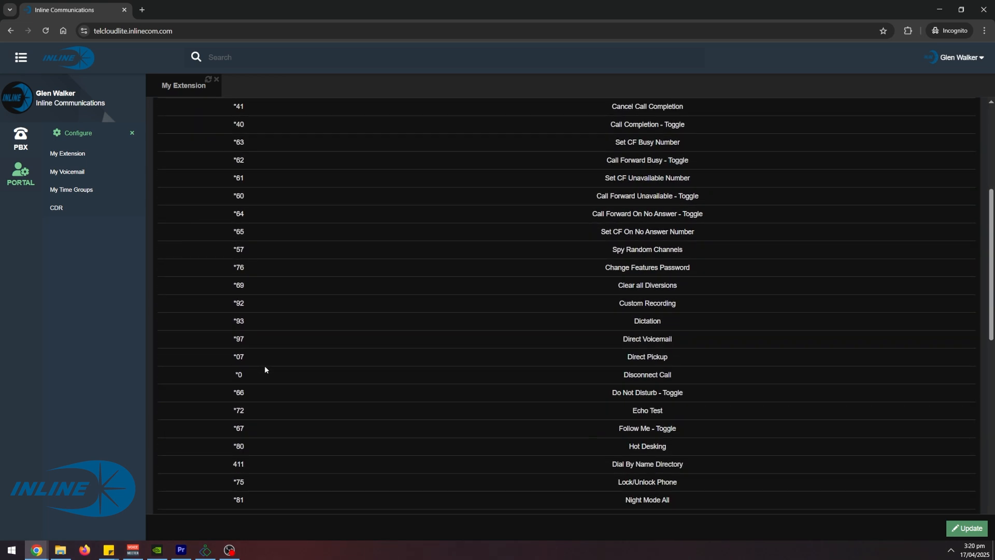
scroll(266, 368, "down", 1)
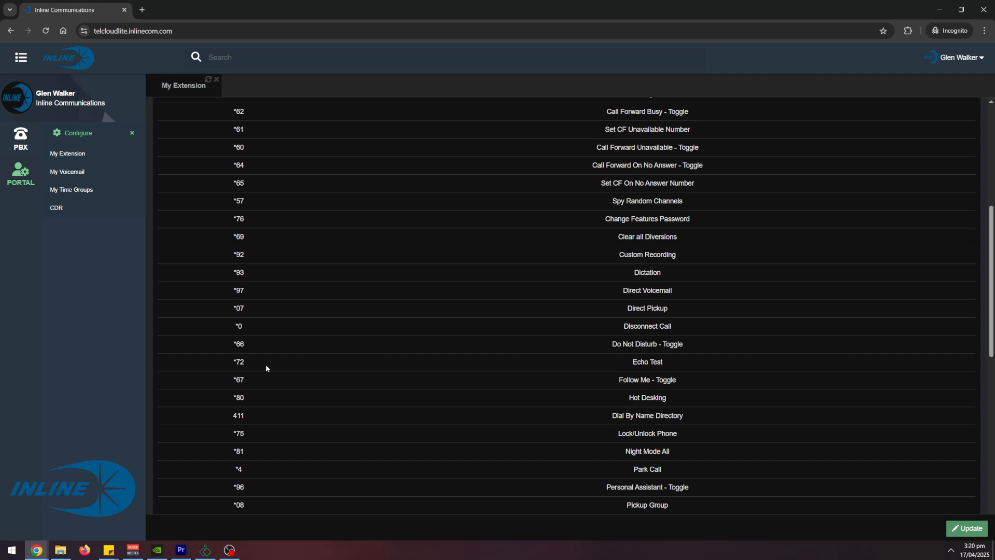
scroll(266, 368, "down", 1)
scroll(266, 369, "down", 1)
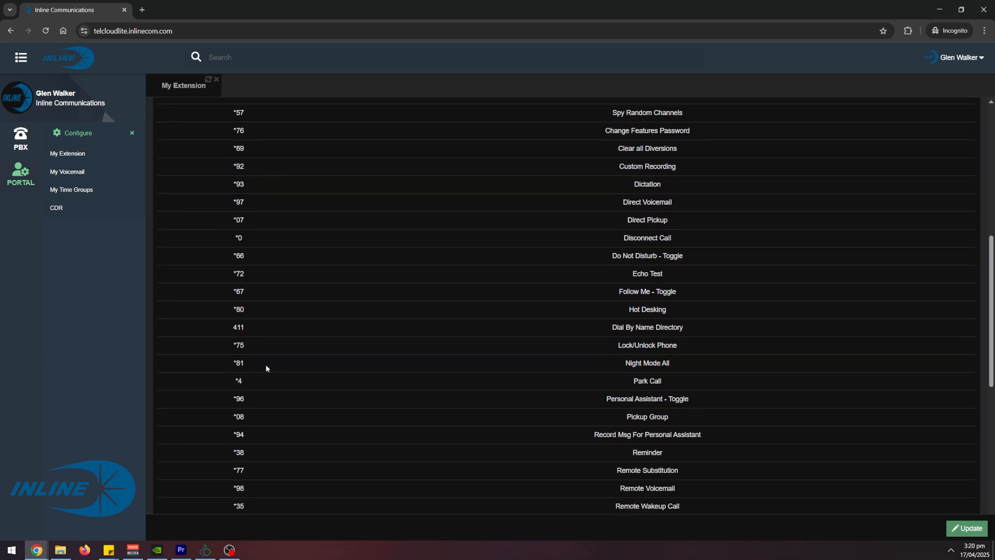
left_click_drag(703, 325, 230, 320)
left_click(269, 321)
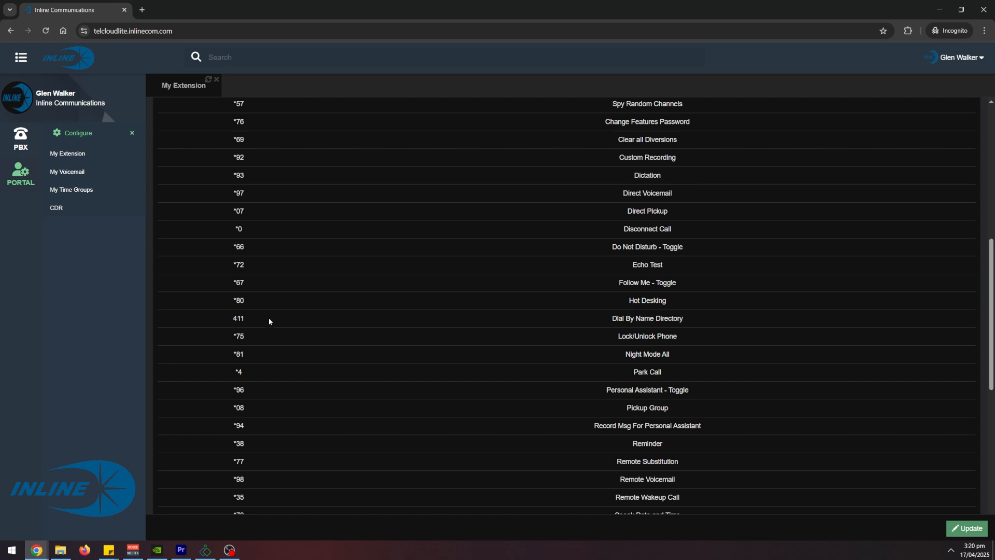
scroll(285, 342, "down", 2)
left_click_drag(232, 383, 699, 386)
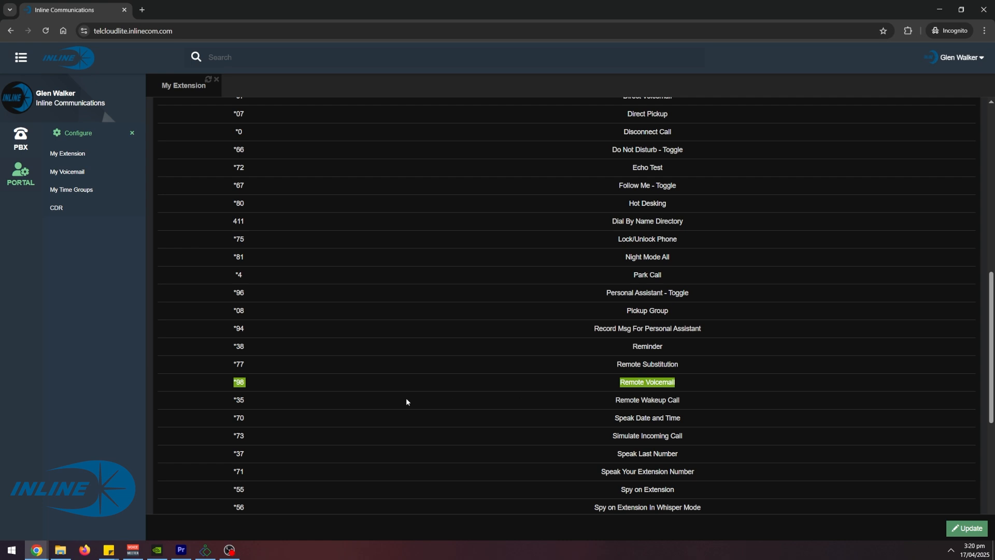
scroll(396, 382, "up", 10)
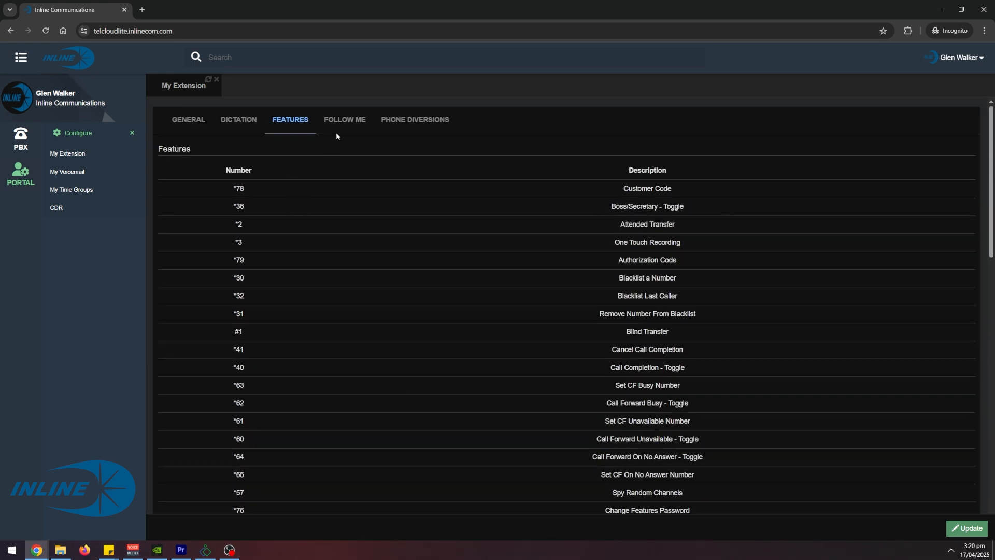
- Open the Follow Me and Phone Diversions tabs to examine the diversion options
left_click(350, 122)
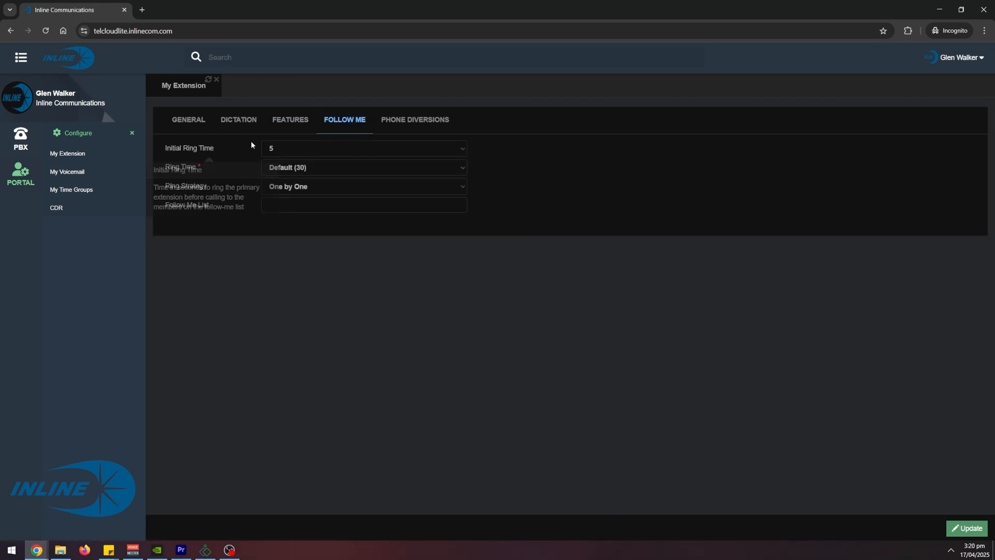
left_click(408, 123)
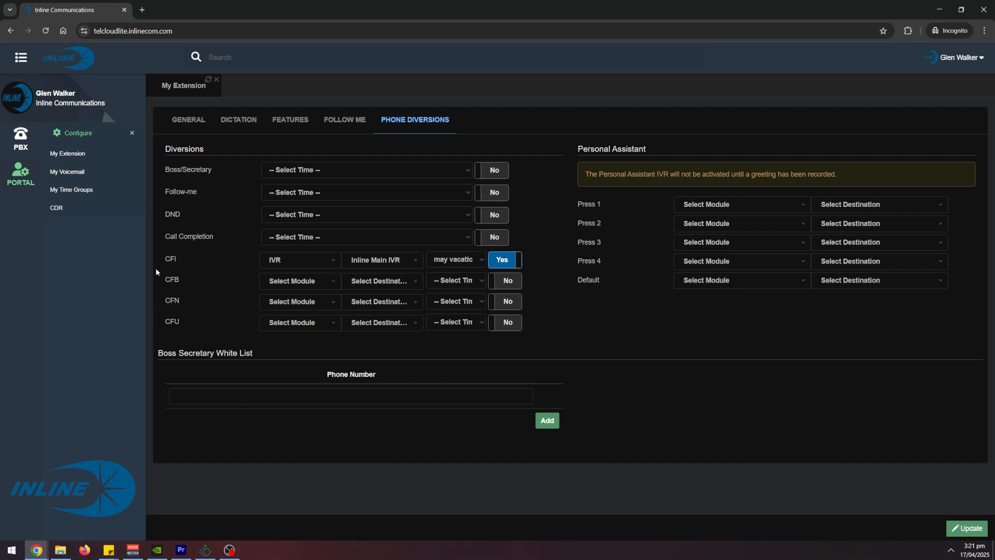
mouse_move(158, 263)
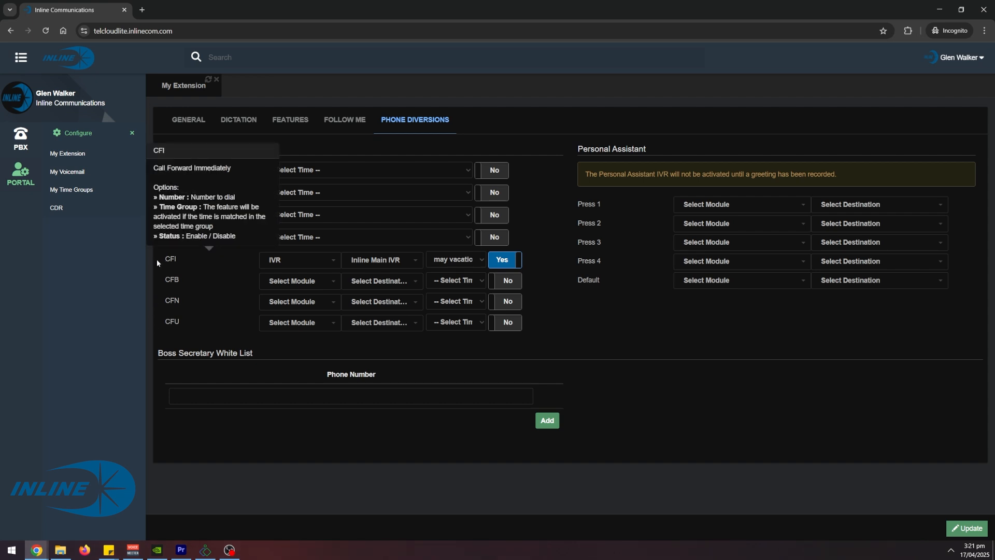
mouse_move(161, 280)
mouse_move(167, 304)
mouse_move(166, 322)
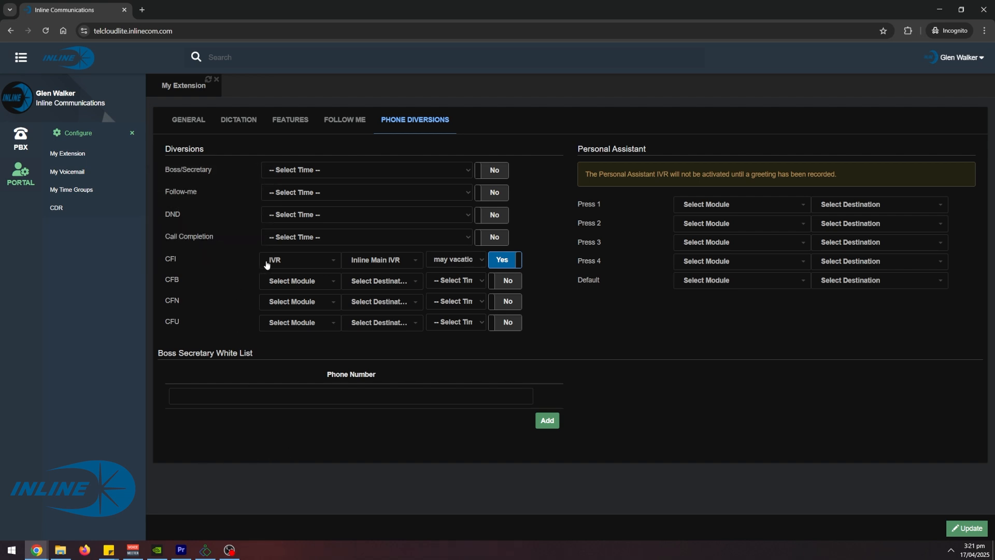
- Browse the available destination modules for the CFB diversion without choosing one
left_click(296, 282)
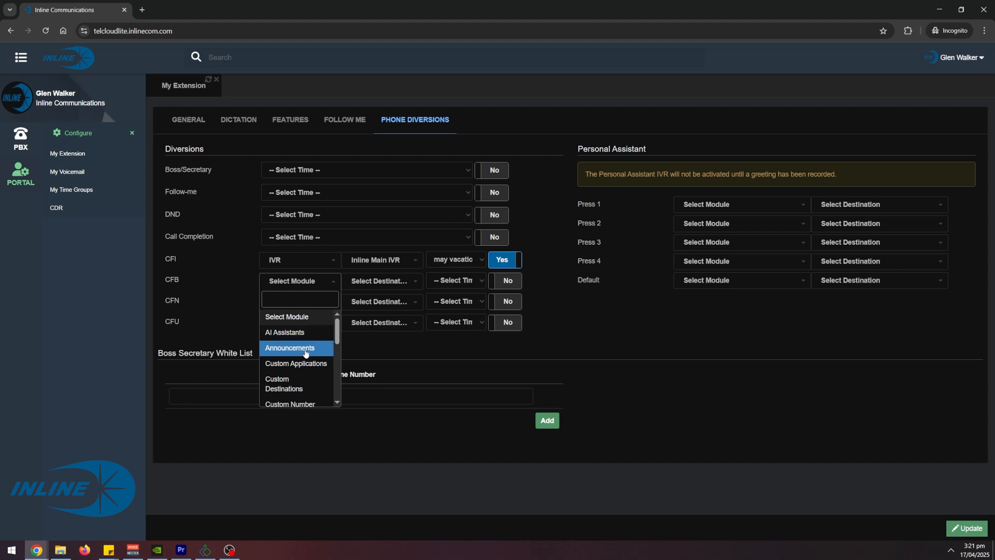
scroll(313, 352, "down", 1)
scroll(314, 354, "down", 2)
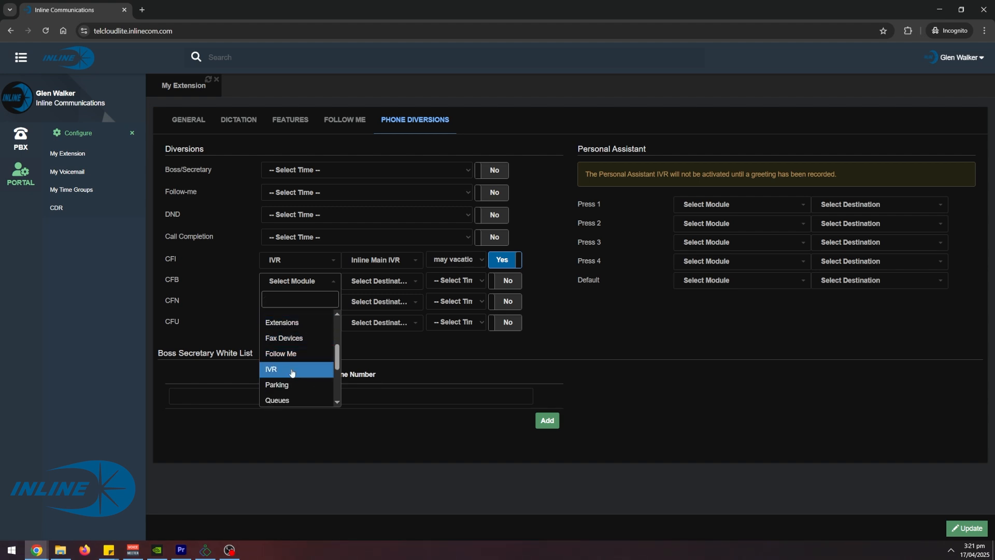
scroll(292, 373, "down", 1)
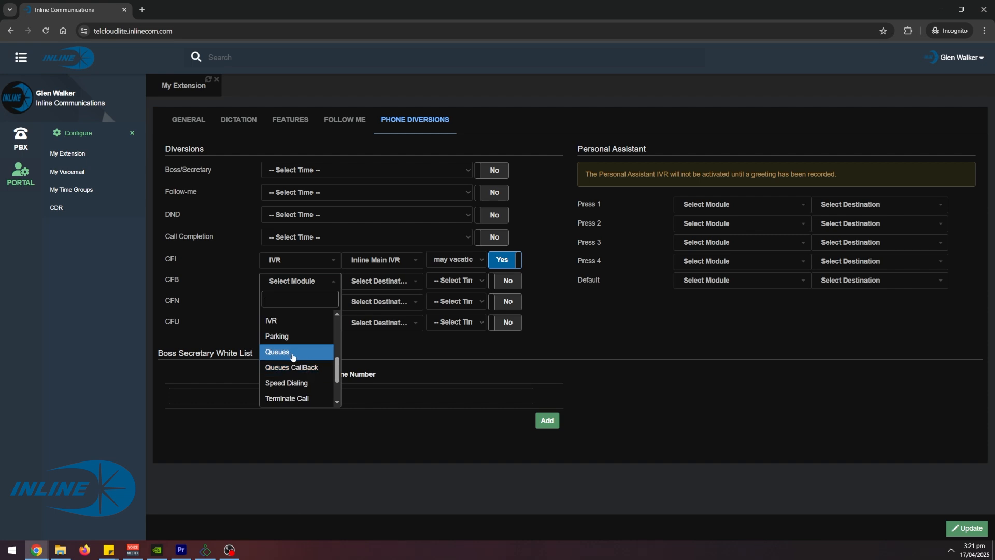
scroll(293, 357, "down", 1)
left_click(615, 355)
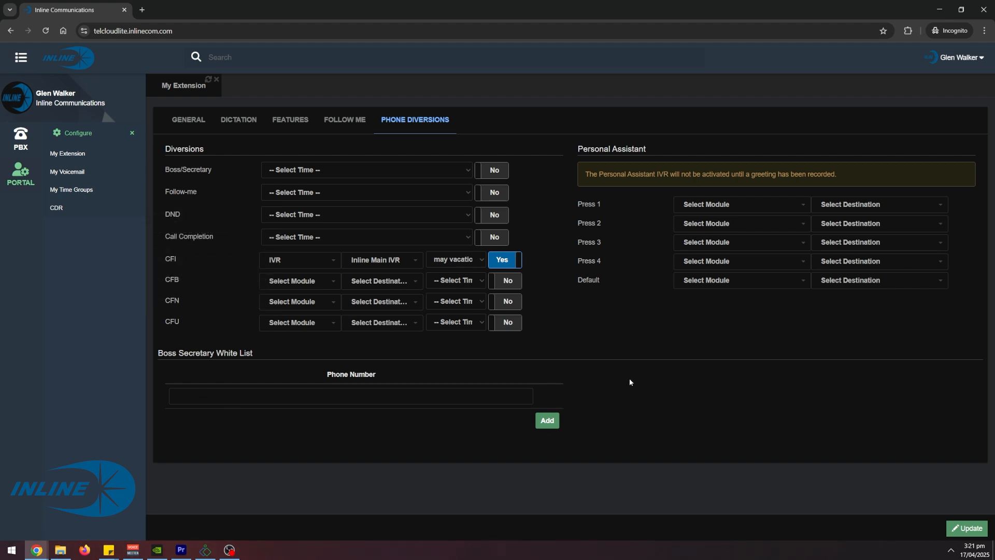
- Check the time group choices for the CFB and CFI diversions
left_click(445, 282)
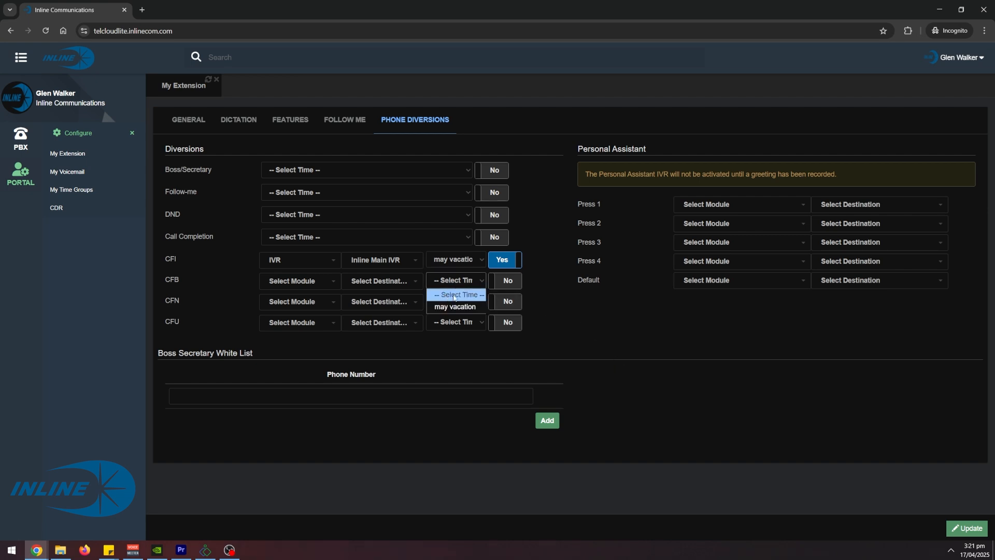
left_click(667, 328)
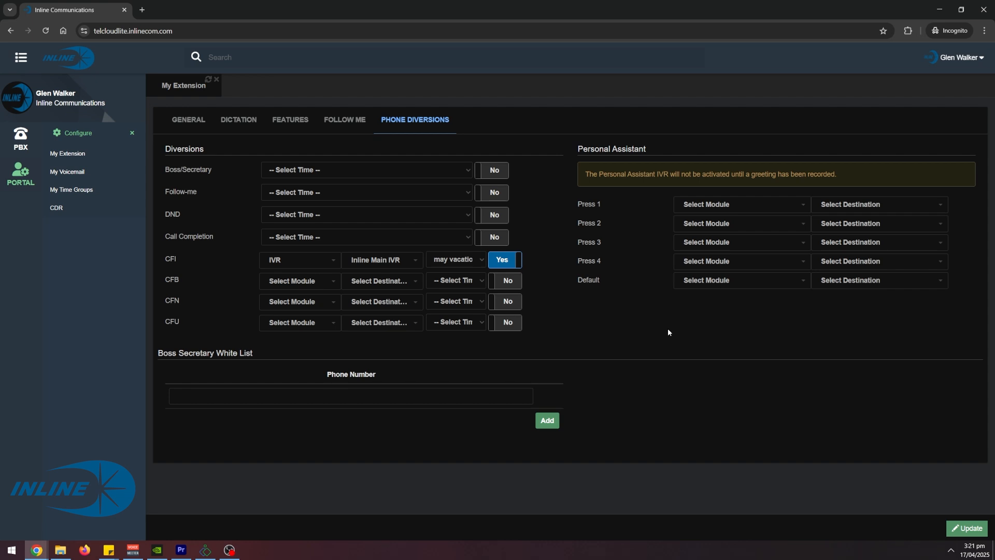
mouse_move(233, 262)
left_click(463, 264)
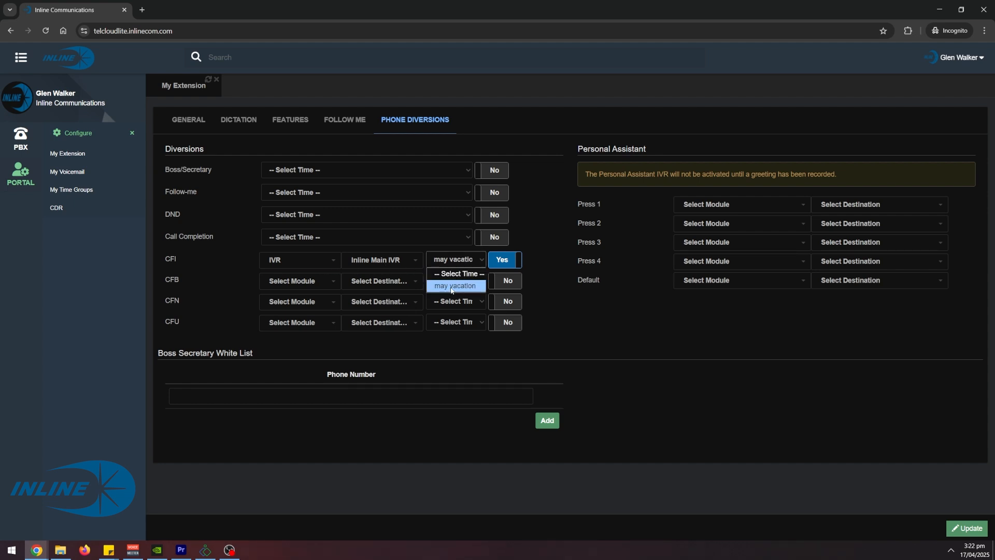
left_click(584, 321)
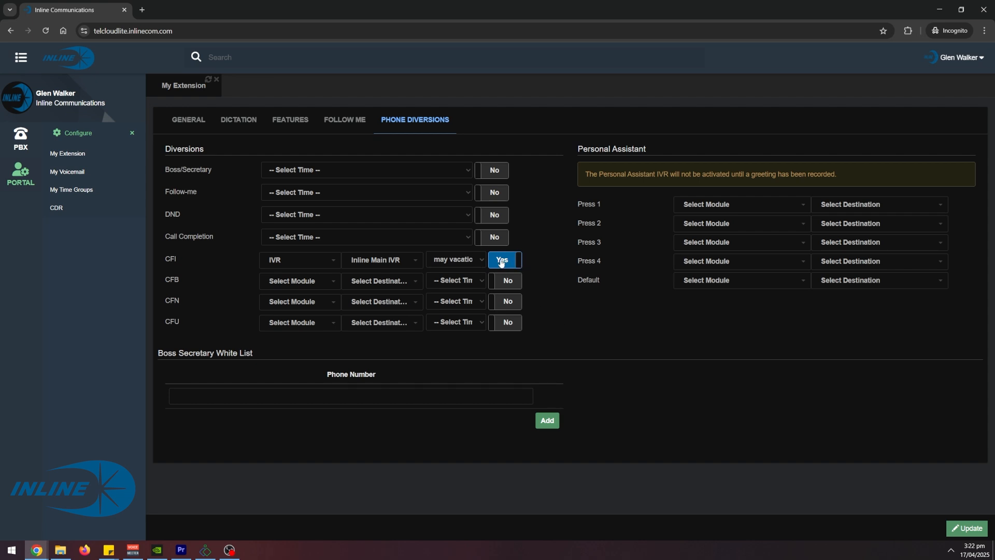
- Save the extension settings and open My Time Groups
left_click(965, 528)
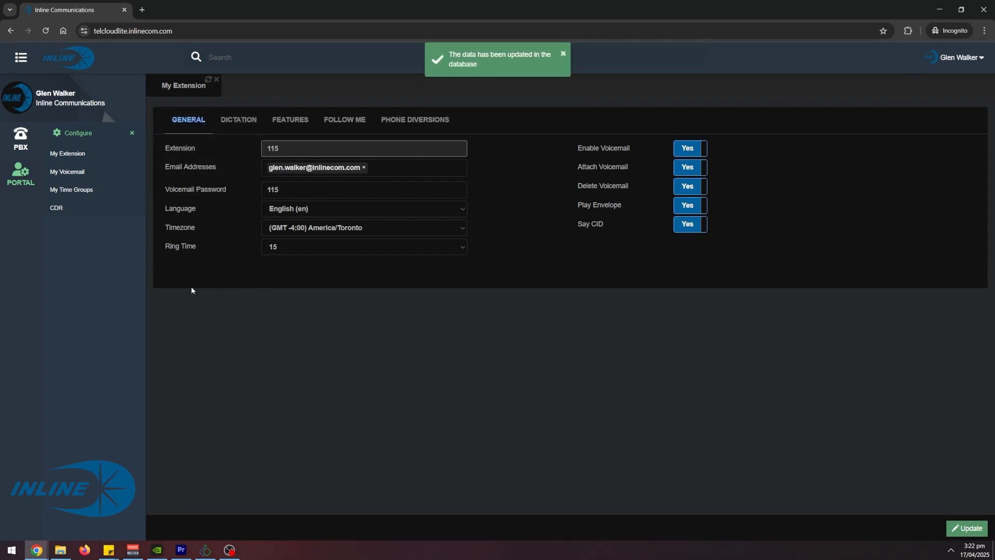
left_click(84, 193)
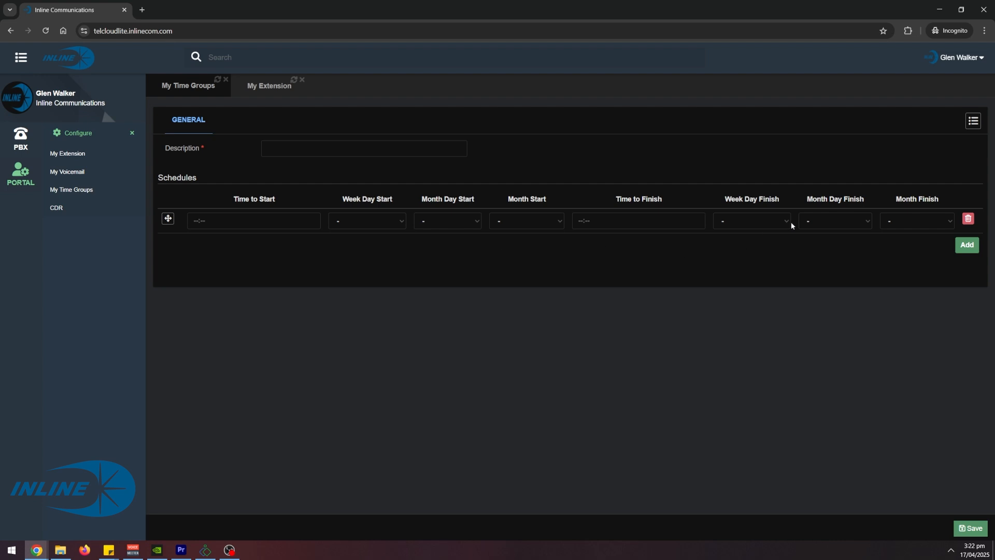
- Open the may vacation time group from the list, update it, and reload the system with the outstanding changes
left_click(974, 122)
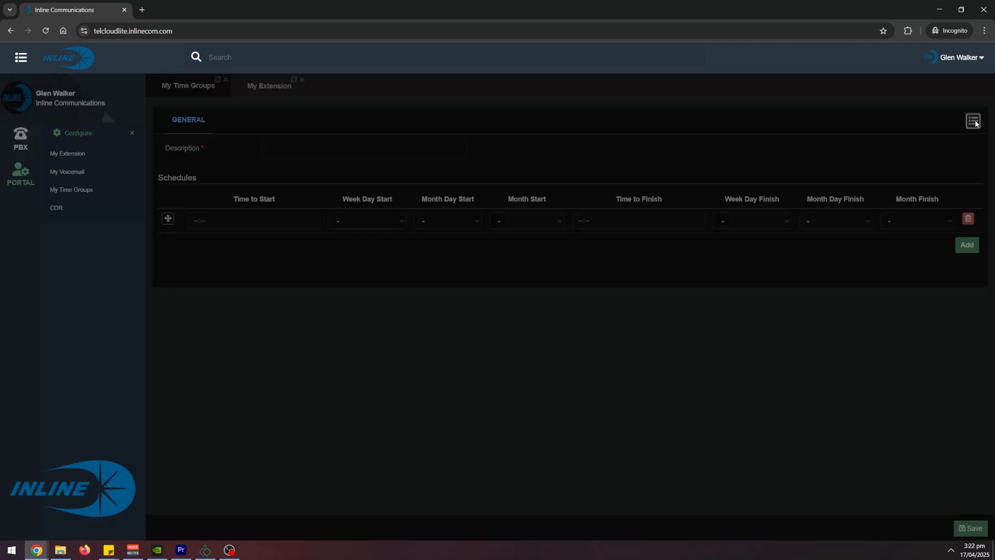
left_click(922, 105)
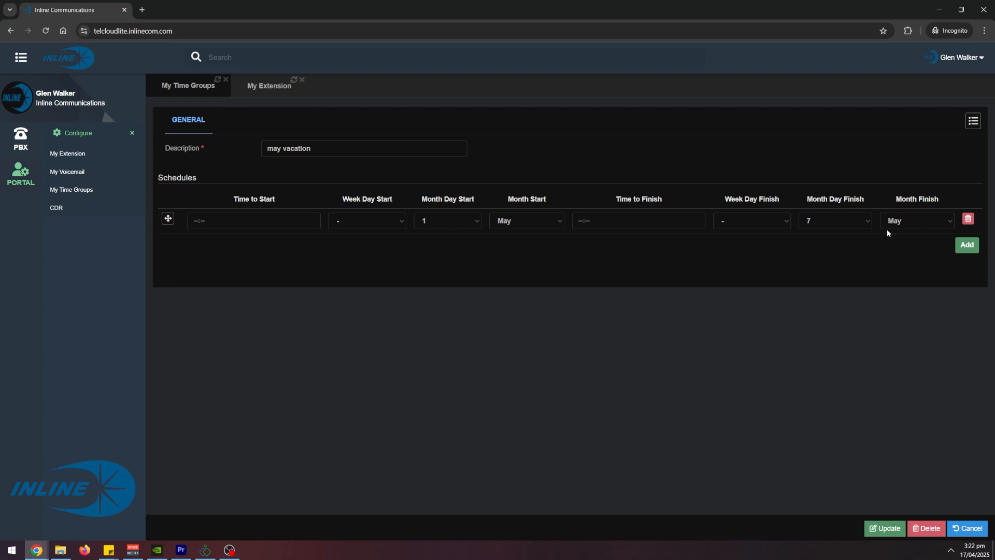
left_click_drag(316, 149, 271, 148)
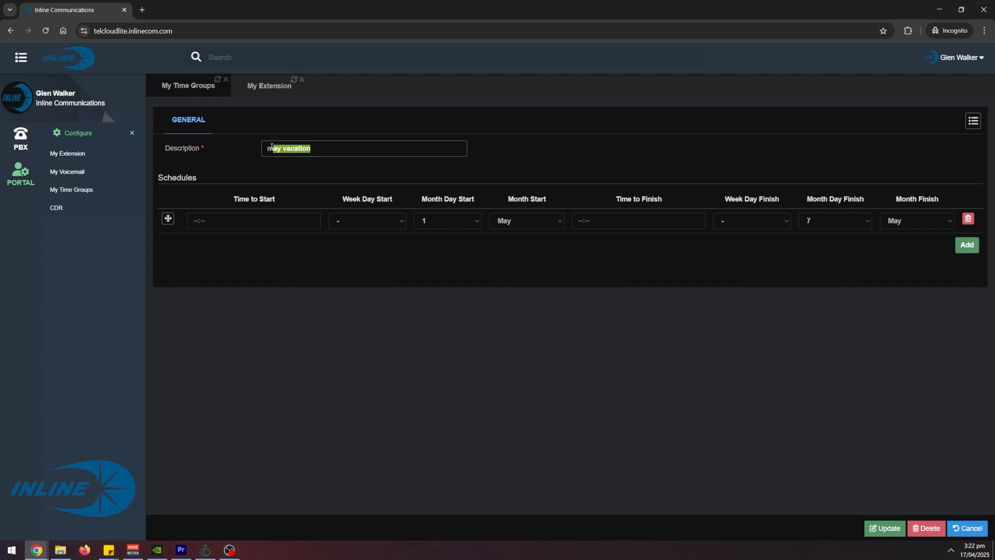
left_click(876, 527)
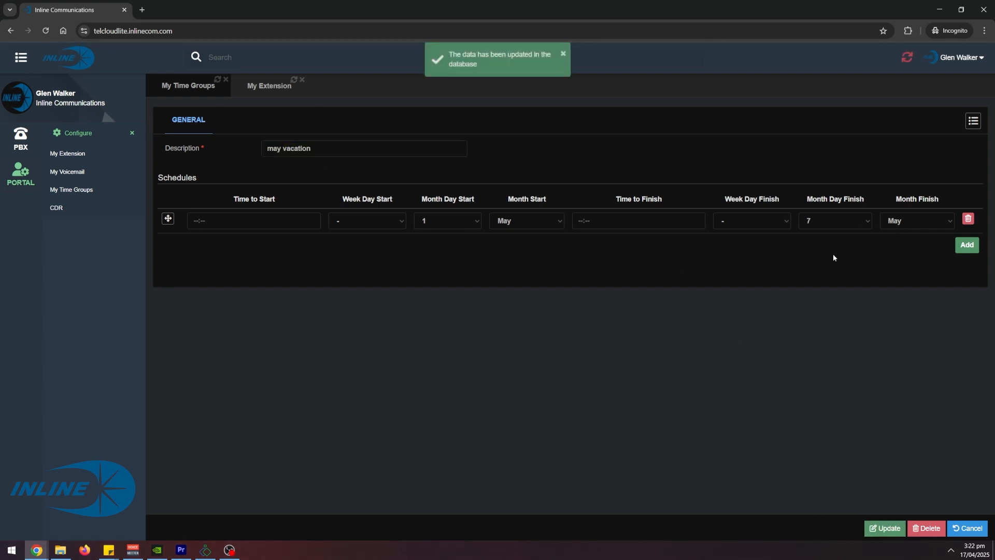
left_click(914, 58)
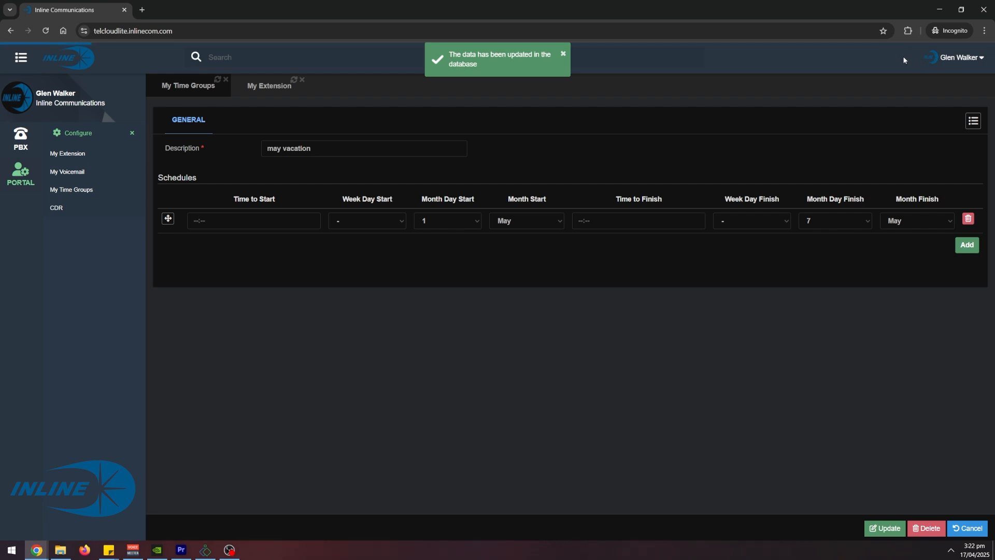
- Return to the extension's Phone Diversions and check the time group options for the CFB diversion
left_click(259, 86)
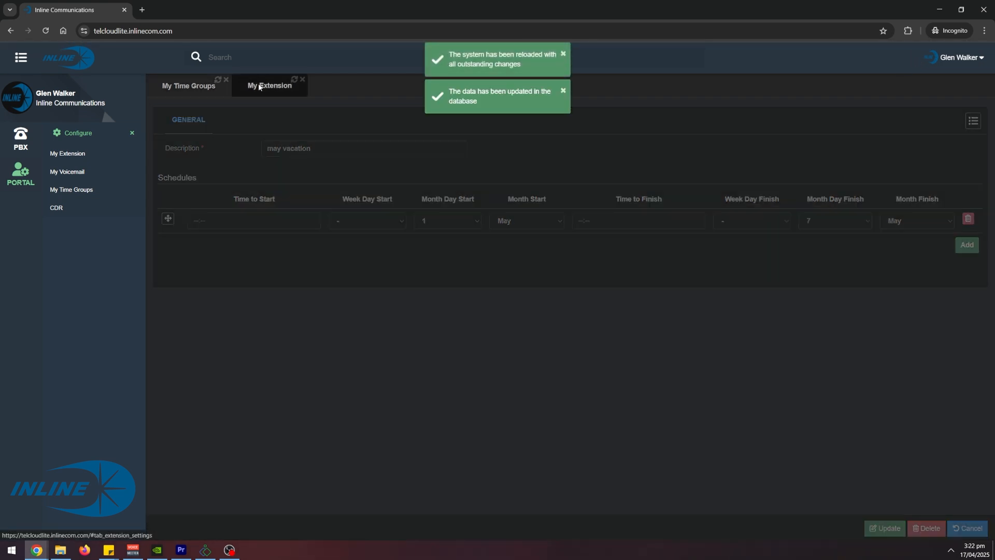
left_click(394, 121)
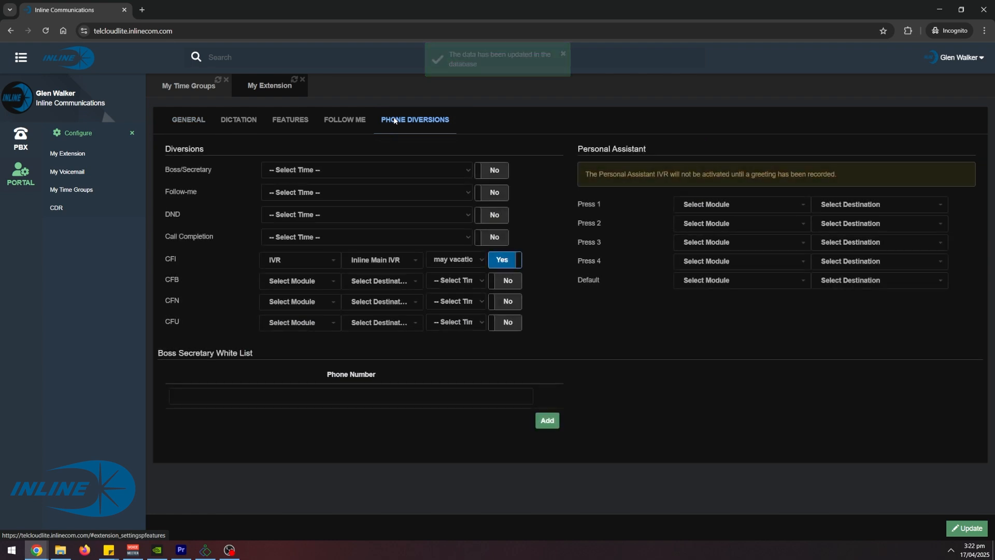
left_click(460, 283)
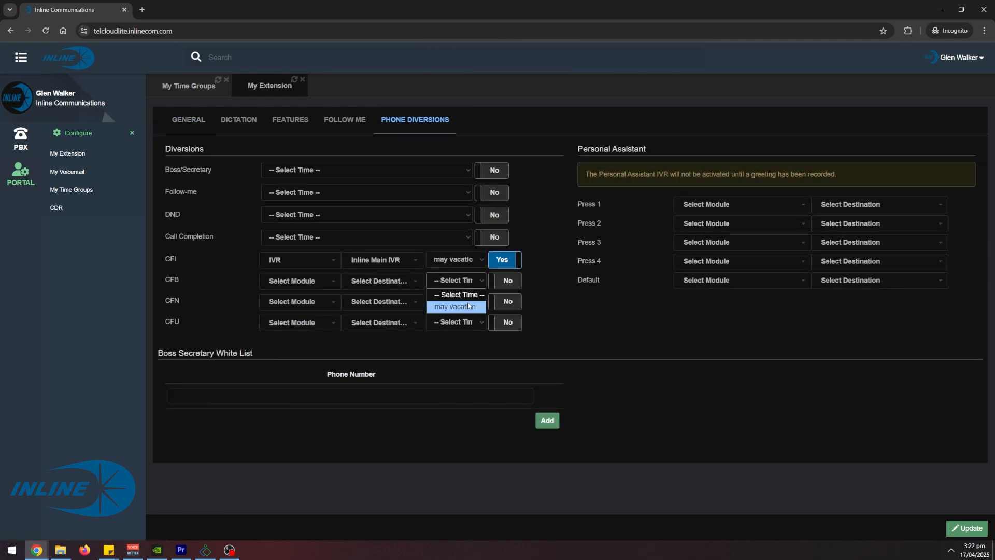
left_click(600, 347)
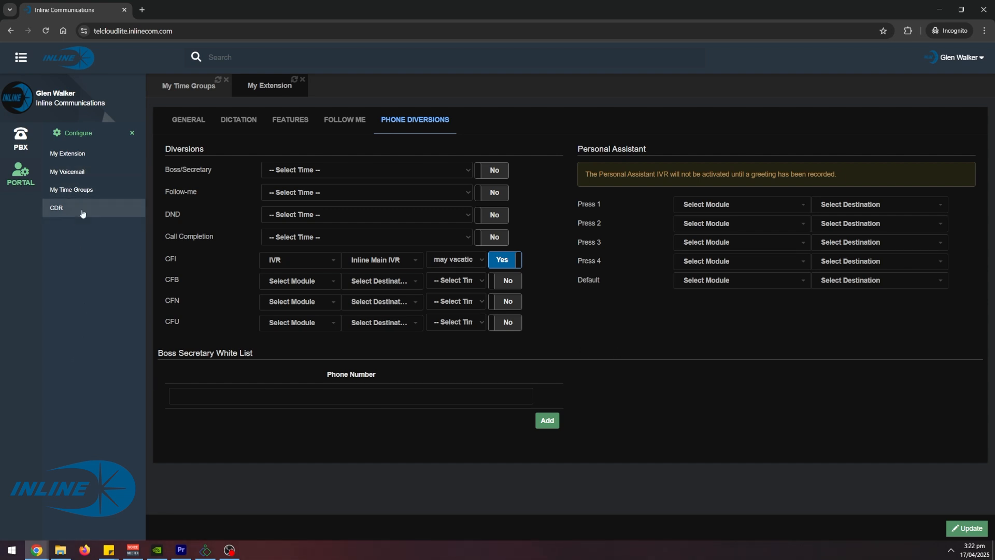
- Open My Voicemail and review the voicemail list
left_click(83, 175)
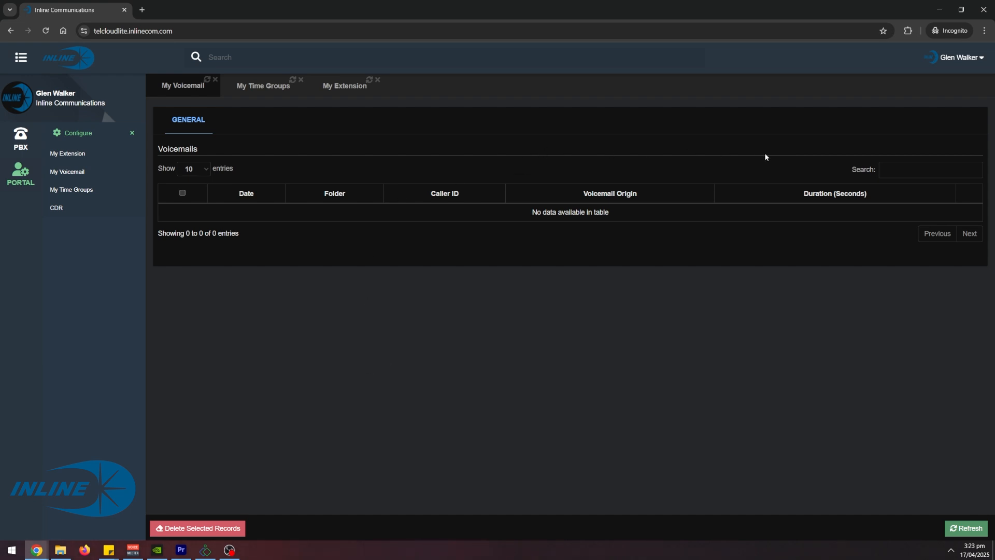
left_click(183, 193)
left_click(182, 193)
- Open the CDR report and show call records from 2025-04-01 onward
left_click(77, 210)
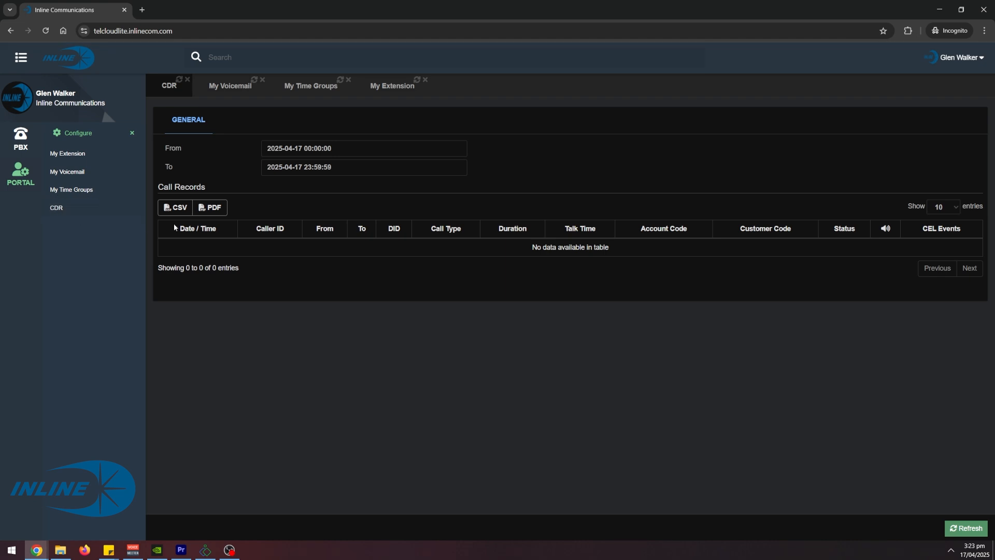
left_click(337, 149)
left_click(306, 197)
left_click(357, 320)
left_click(960, 527)
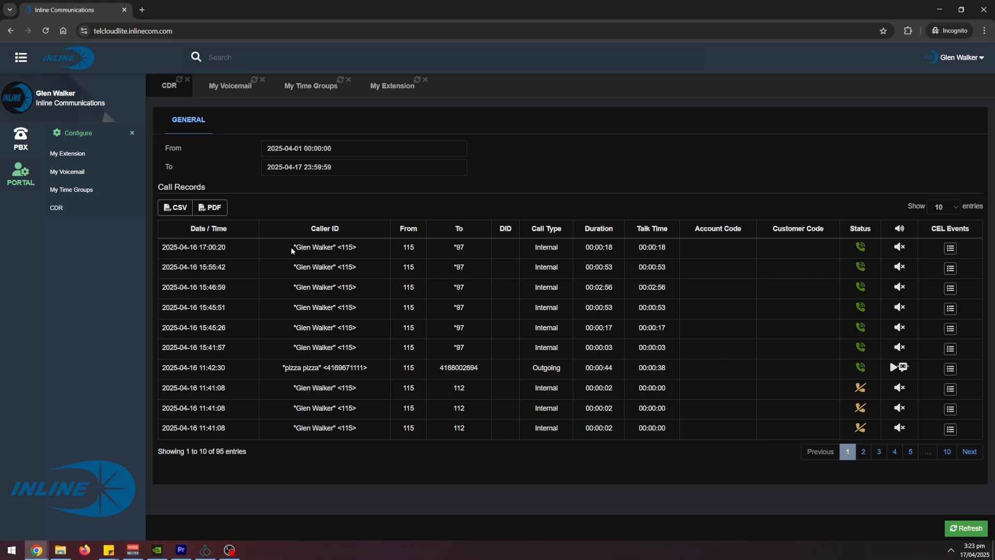
- Inspect the most recent call record's details and return to the My Extension tab
left_click_drag(292, 250, 371, 251)
left_click(453, 249)
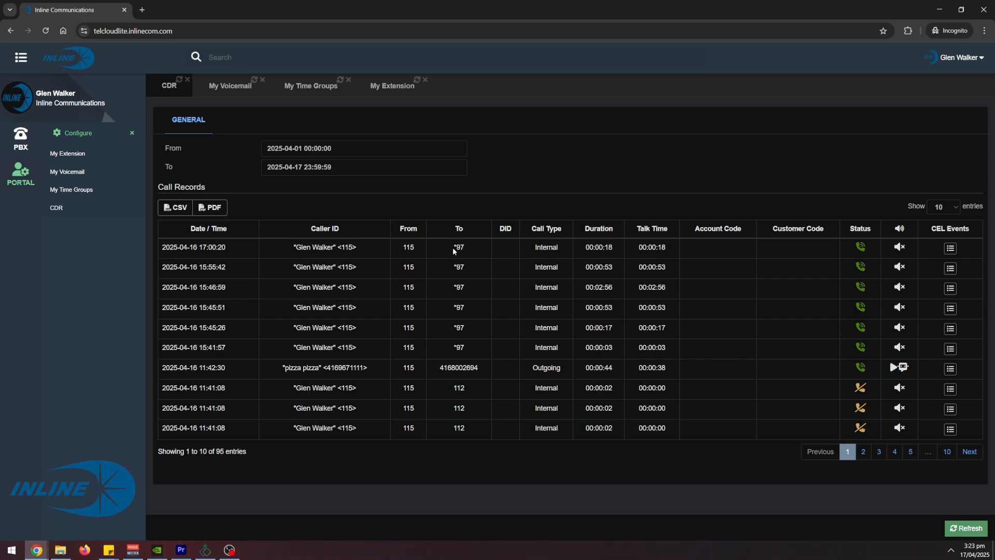
left_click_drag(638, 248, 670, 251)
left_click(399, 89)
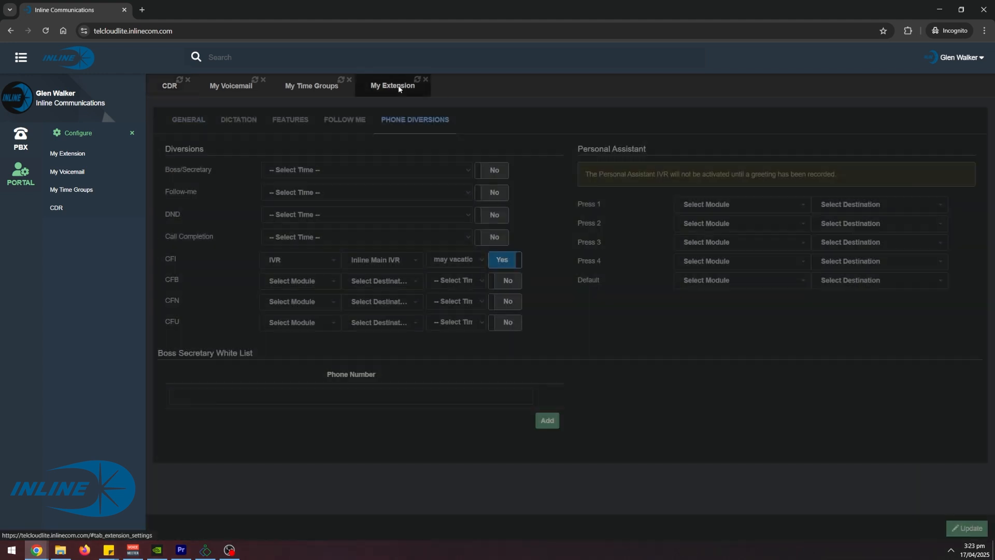